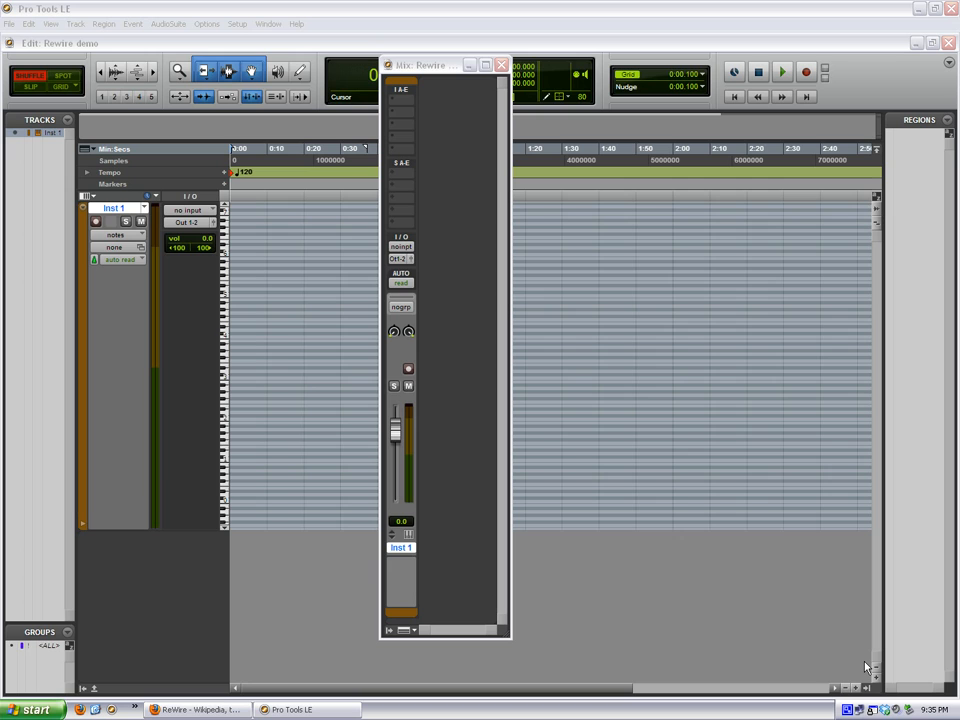
# Examine the multichannel instrument plug-ins available for the first insert slot of the Inst 1 track.
pyautogui.click(395, 98)
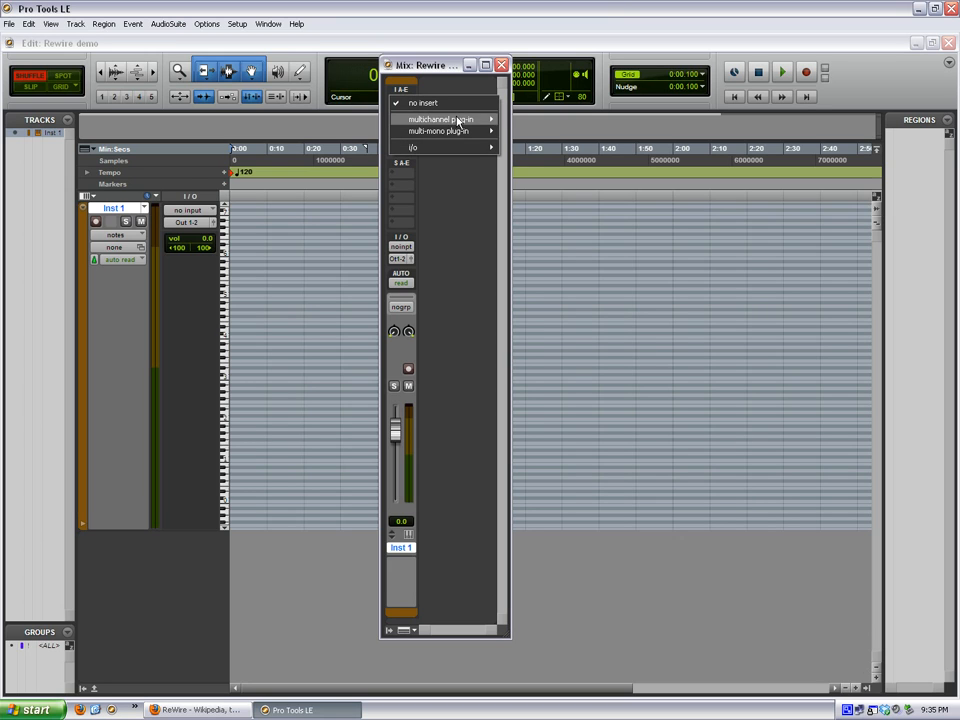
pyautogui.moveTo(460, 119)
pyautogui.moveTo(556, 240)
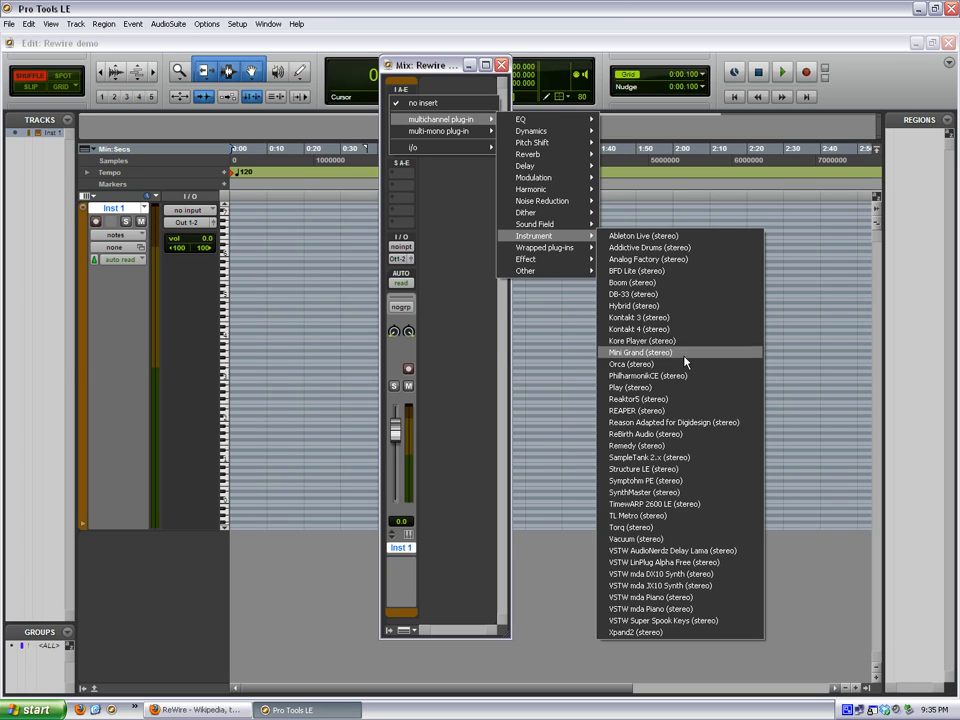
pyautogui.click(638, 7)
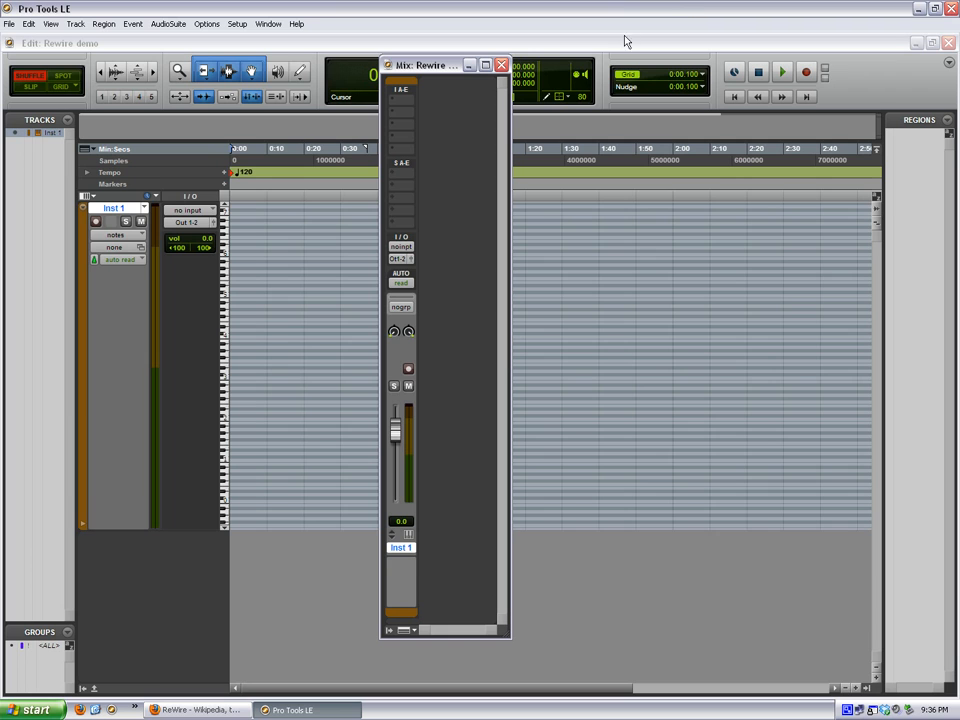
# Quit Pro Tools LE without saving the Rewire demo session and launch the Registry Editor with regedit.
pyautogui.click(951, 8)
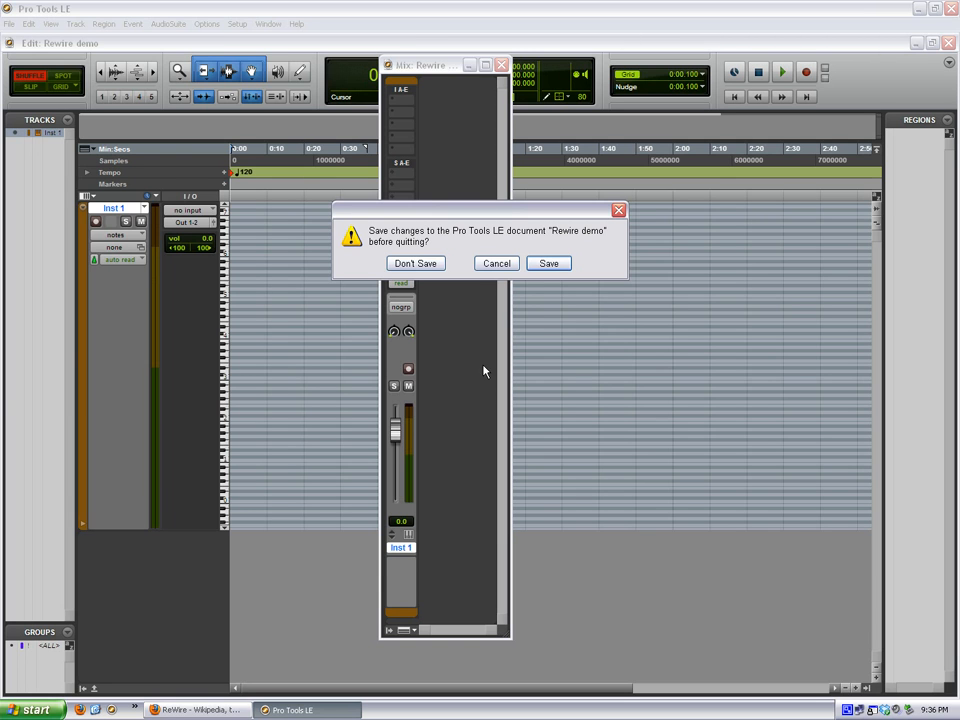
pyautogui.click(413, 262)
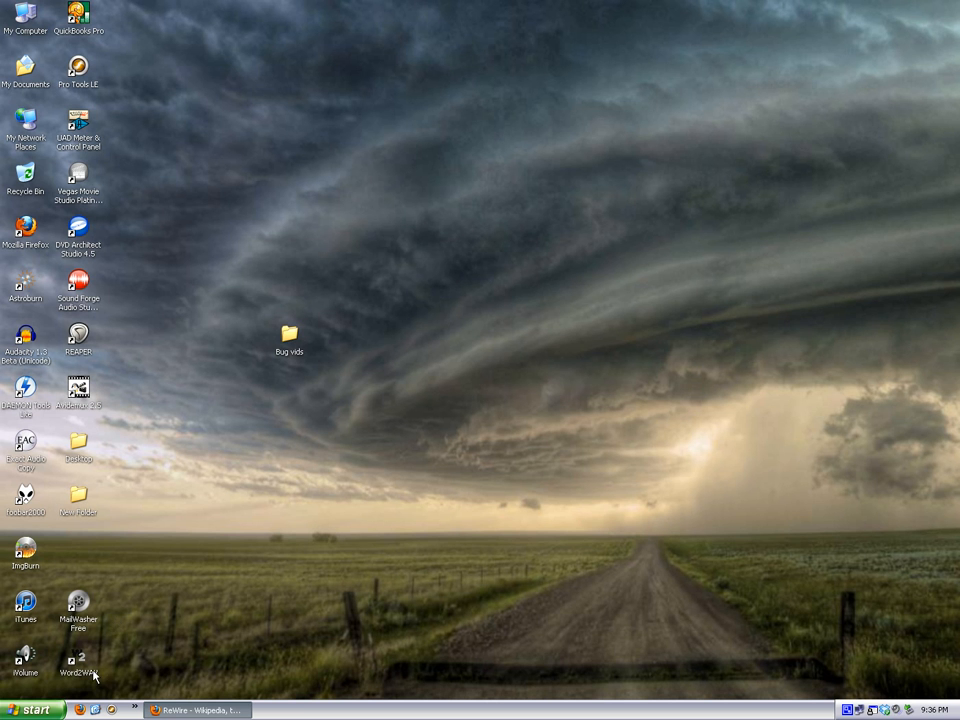
pyautogui.click(35, 710)
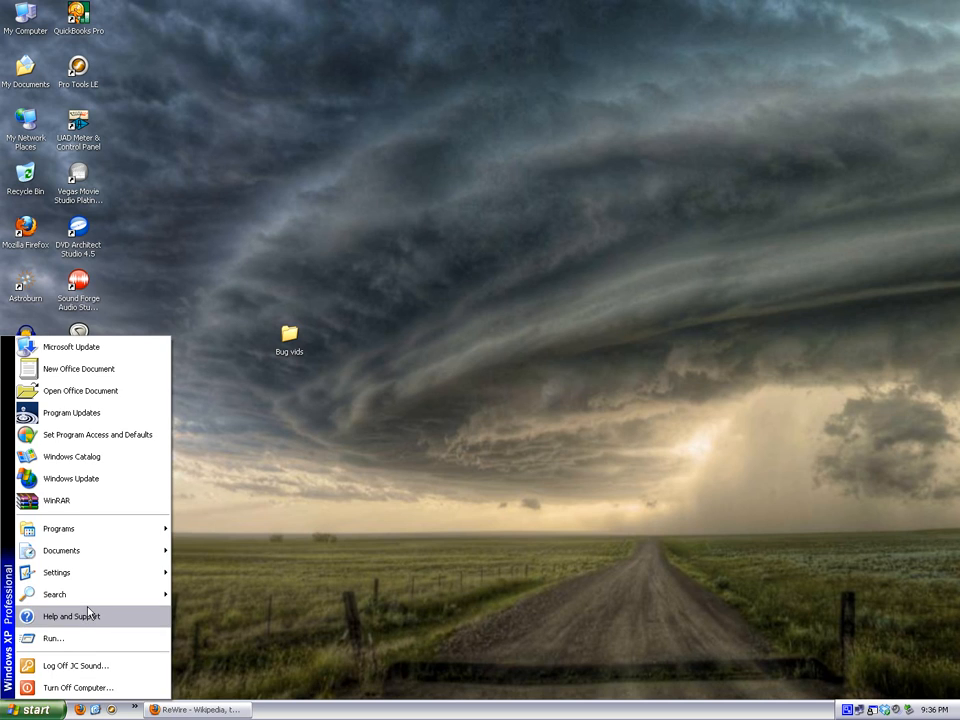
pyautogui.click(60, 638)
pyautogui.click(148, 637)
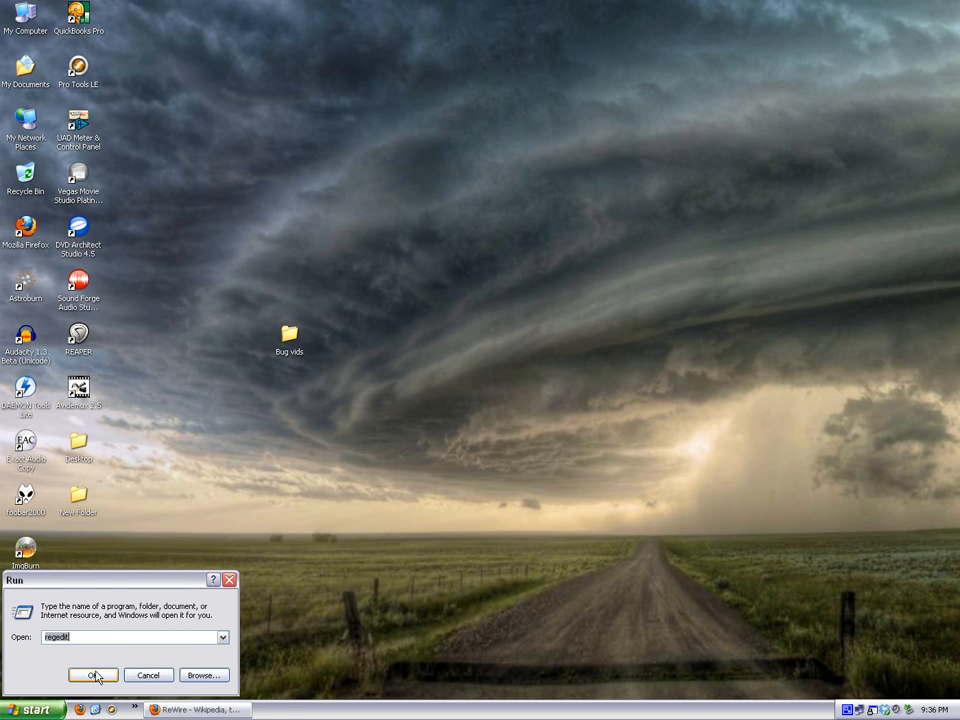
pyautogui.click(93, 675)
# Select the ReWire key under HKEY_LOCAL_MACHINE\SOFTWARE\Propellerhead Software and trace its path through the registry tree.
pyautogui.scroll(3, 285, 597)
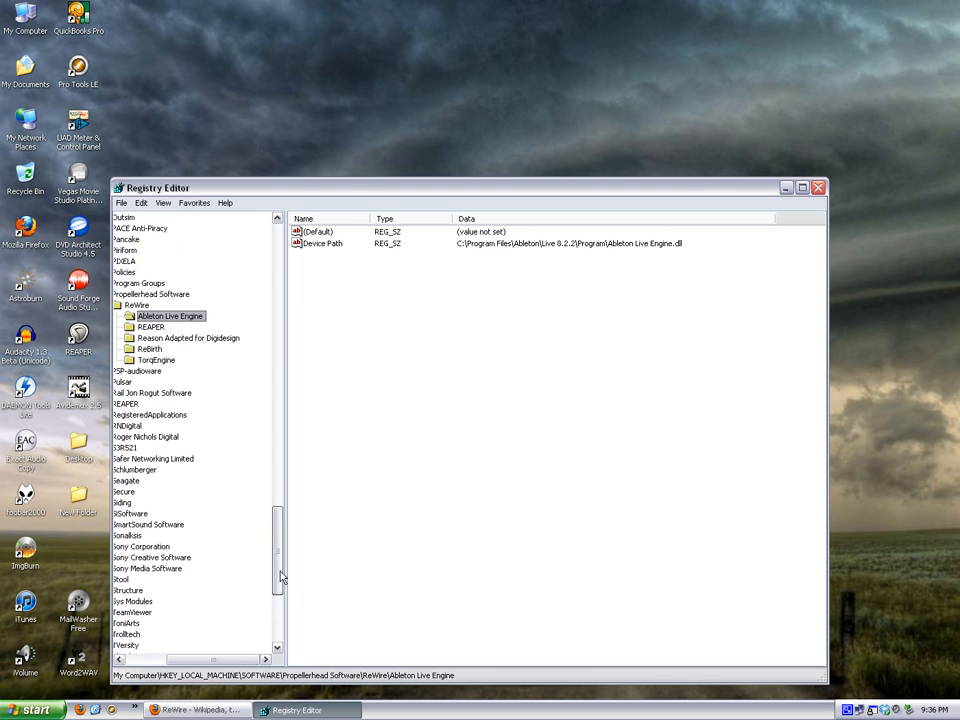
pyautogui.click(162, 660)
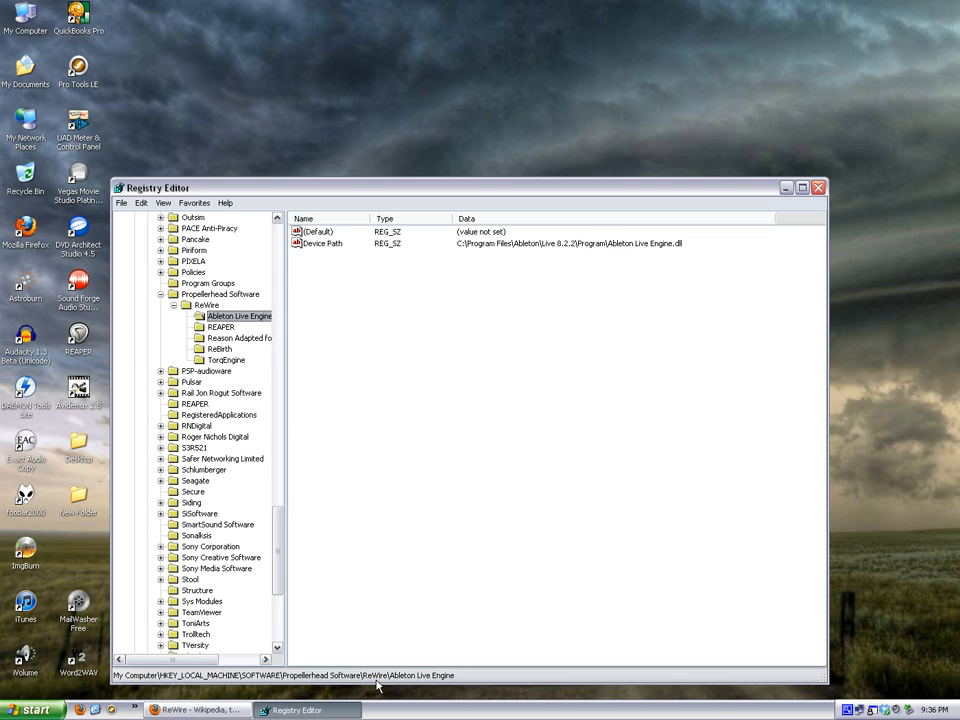
pyautogui.click(206, 305)
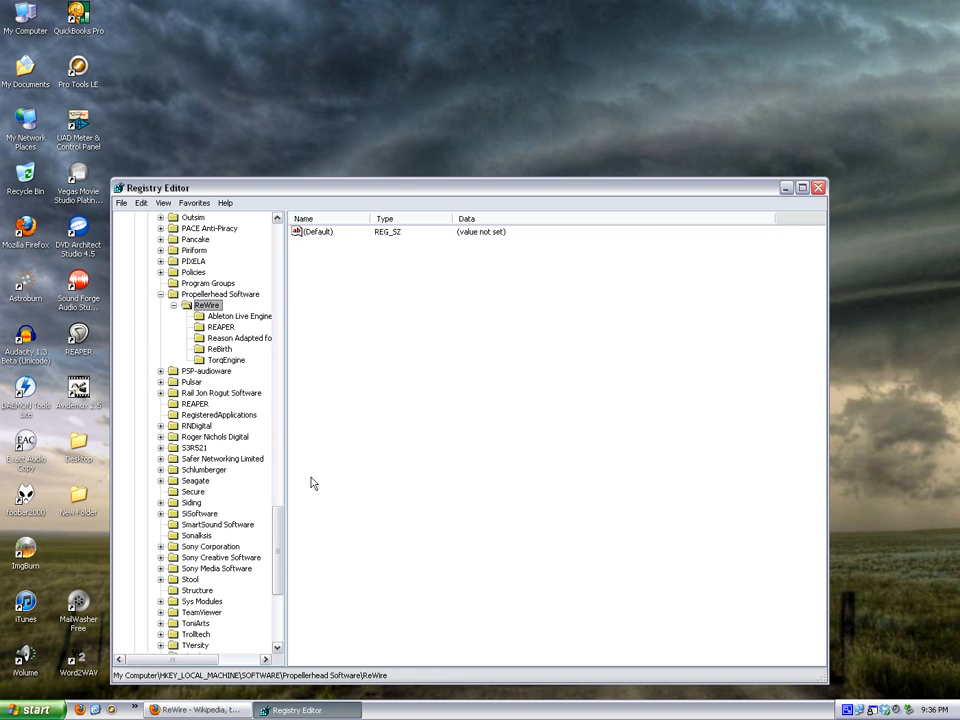
pyautogui.moveTo(278, 585); pyautogui.dragTo(291, 260)
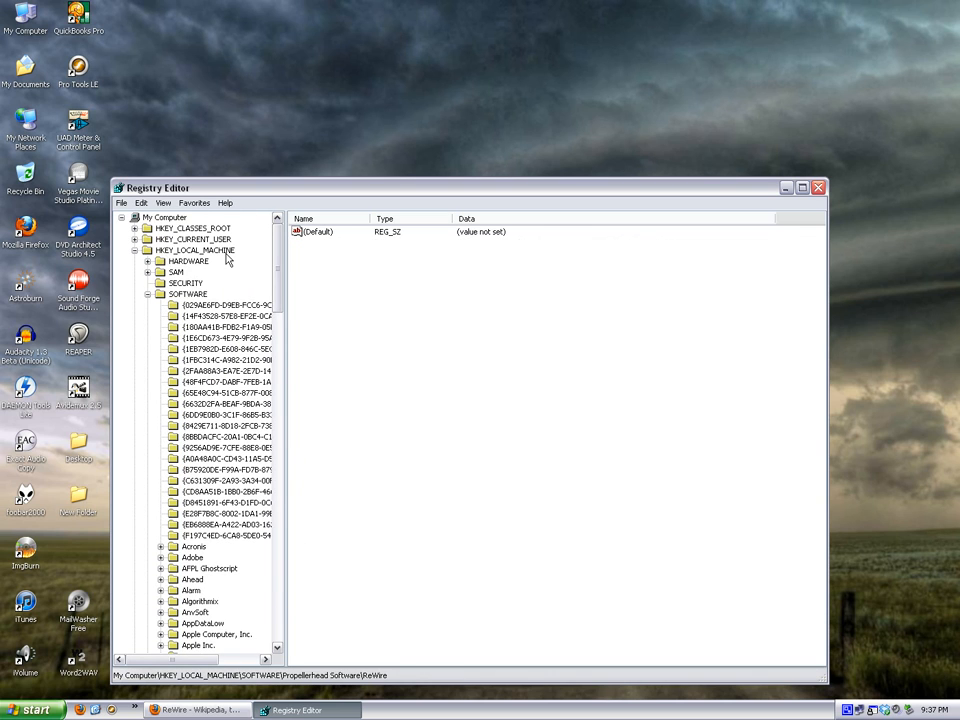
pyautogui.moveTo(278, 282); pyautogui.dragTo(285, 516)
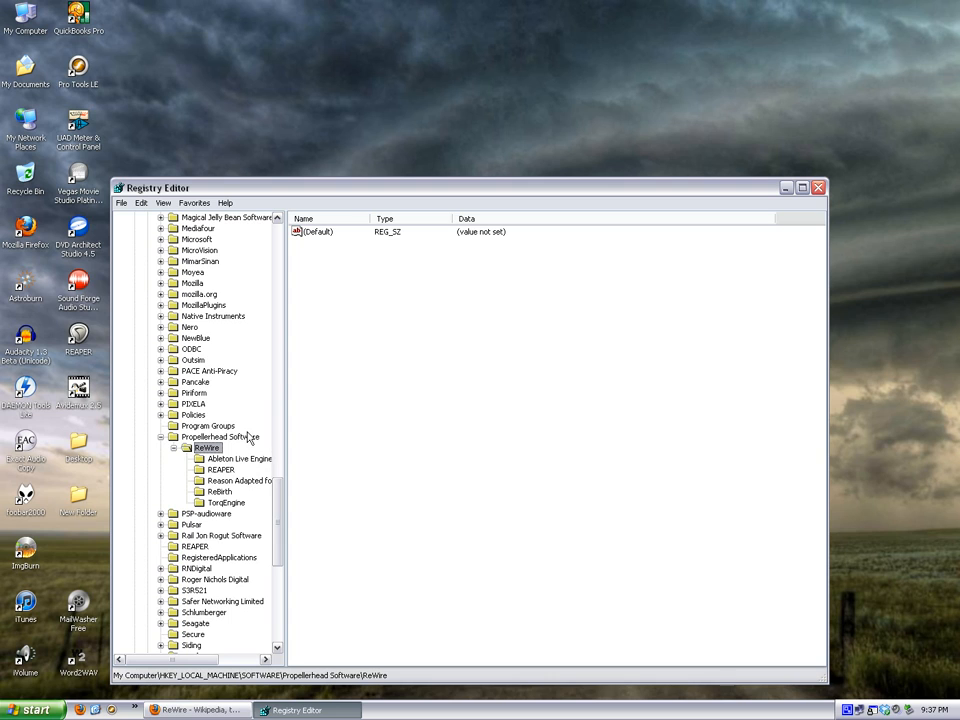
pyautogui.scroll(-2, 279, 497)
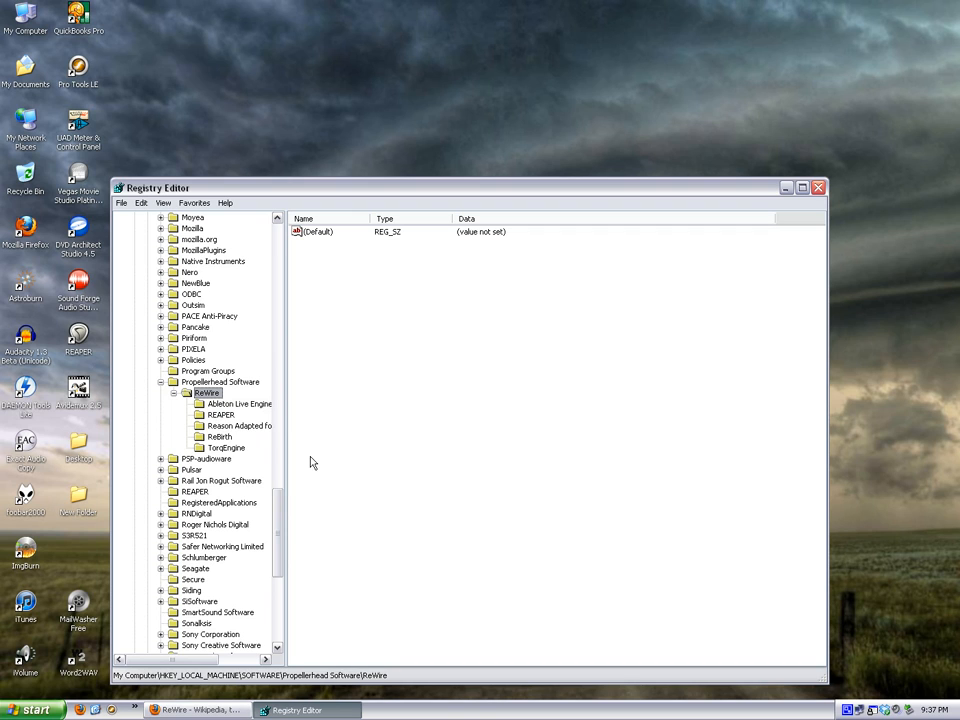
# Inspect the Device Path of the Ableton Live Engine, REAPER, Reason Adapted for Digidesign, ReBirth and TorqEngine keys.
pyautogui.click(210, 405)
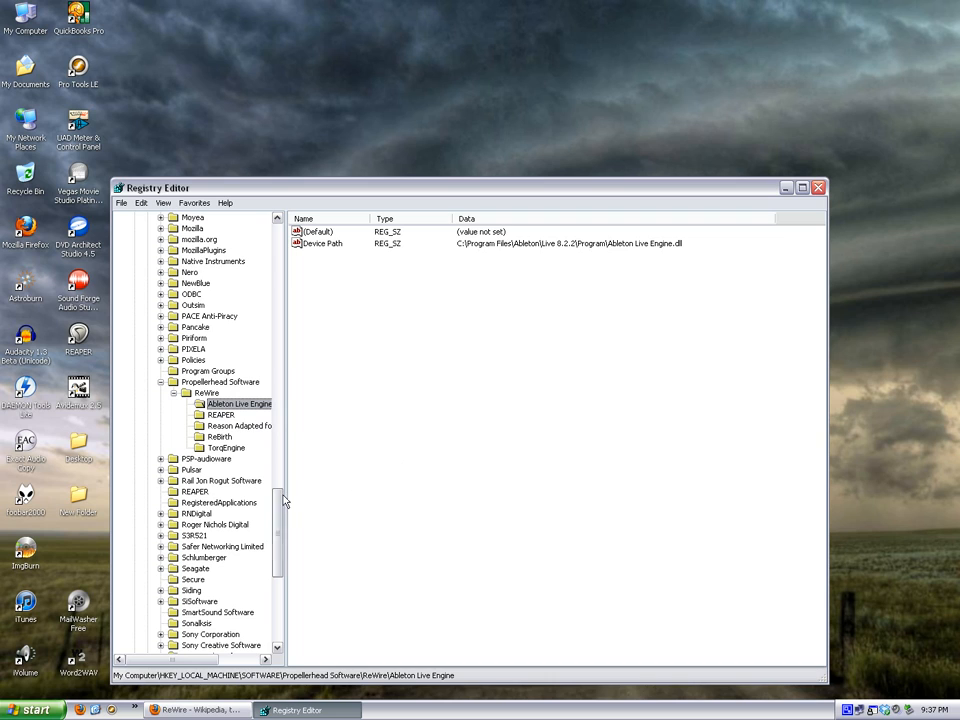
pyautogui.click(222, 415)
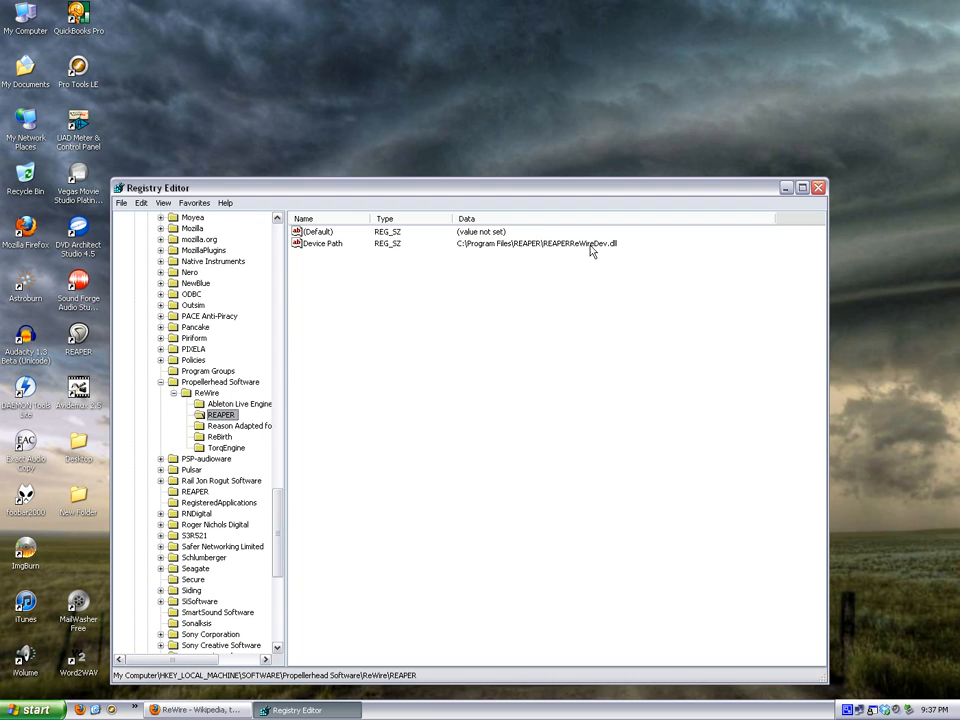
pyautogui.click(235, 426)
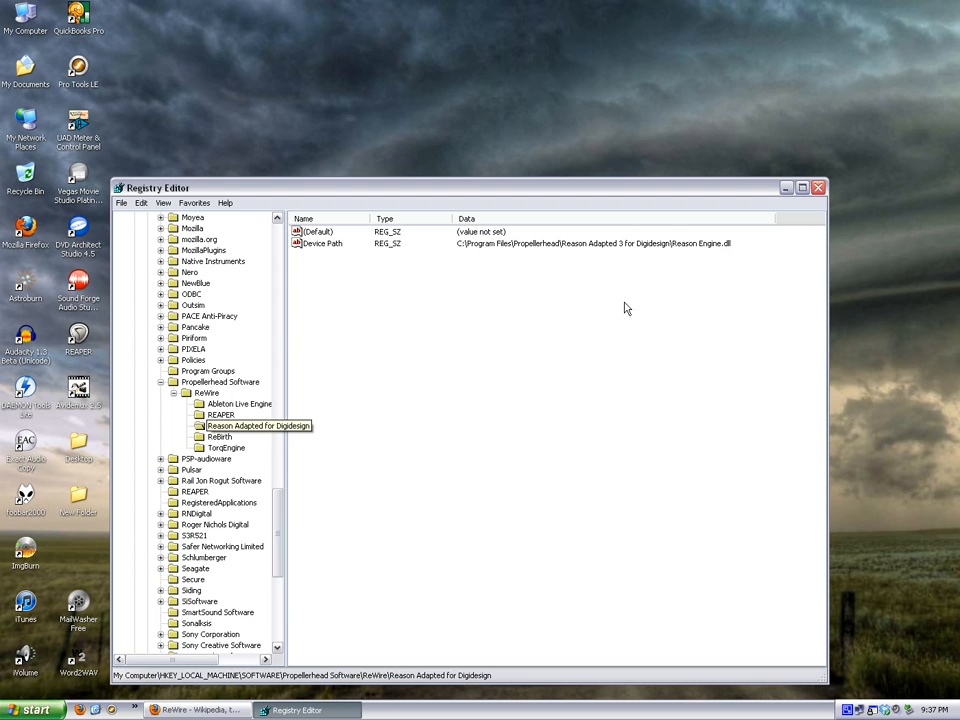
pyautogui.click(220, 438)
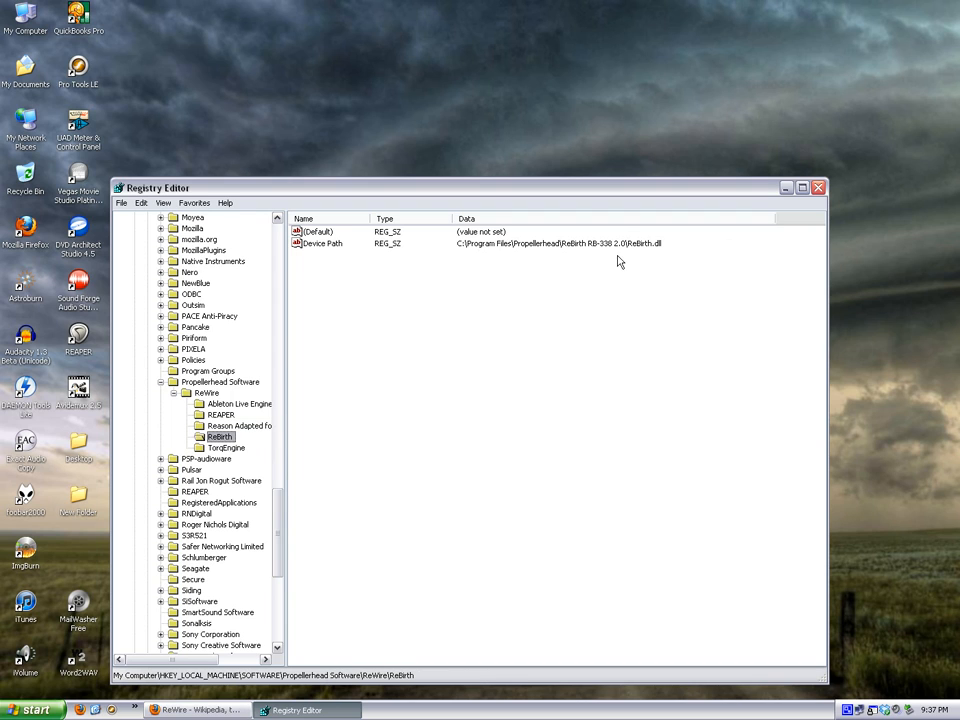
pyautogui.click(229, 449)
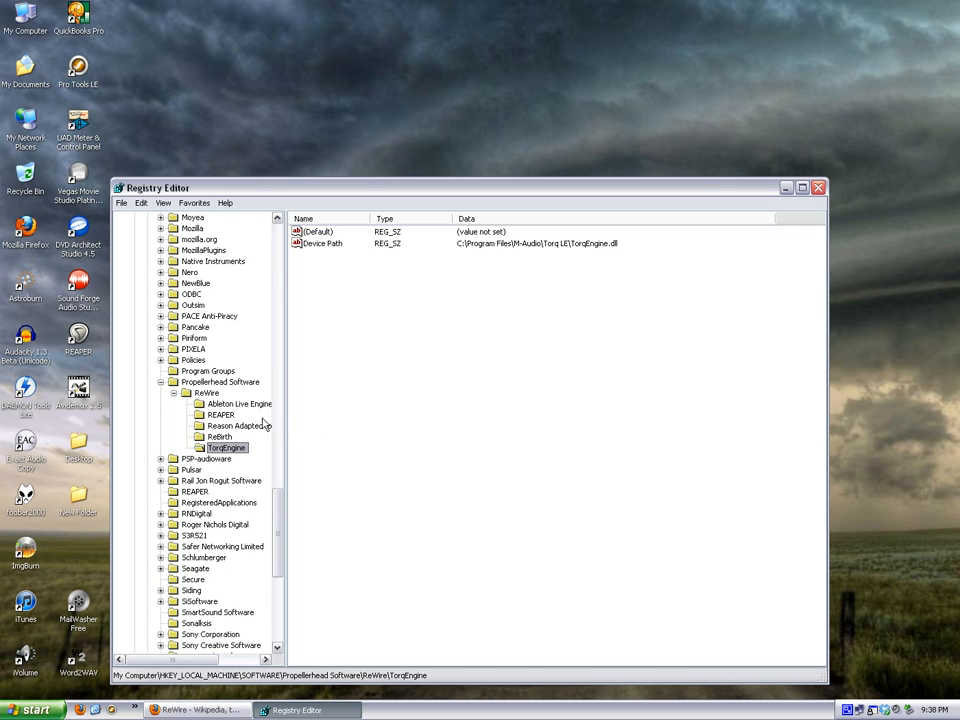
# Create a new key named Ableton Demo under the ReWire key.
pyautogui.click(205, 393)
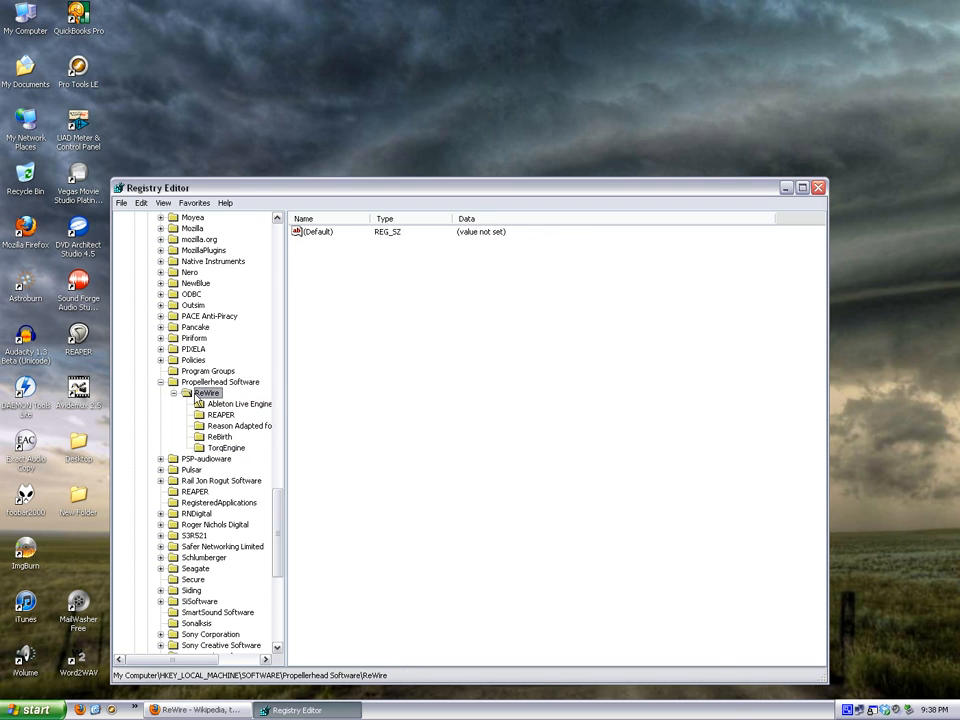
pyautogui.rightClick(207, 393)
pyautogui.moveTo(237, 411)
pyautogui.click(303, 408)
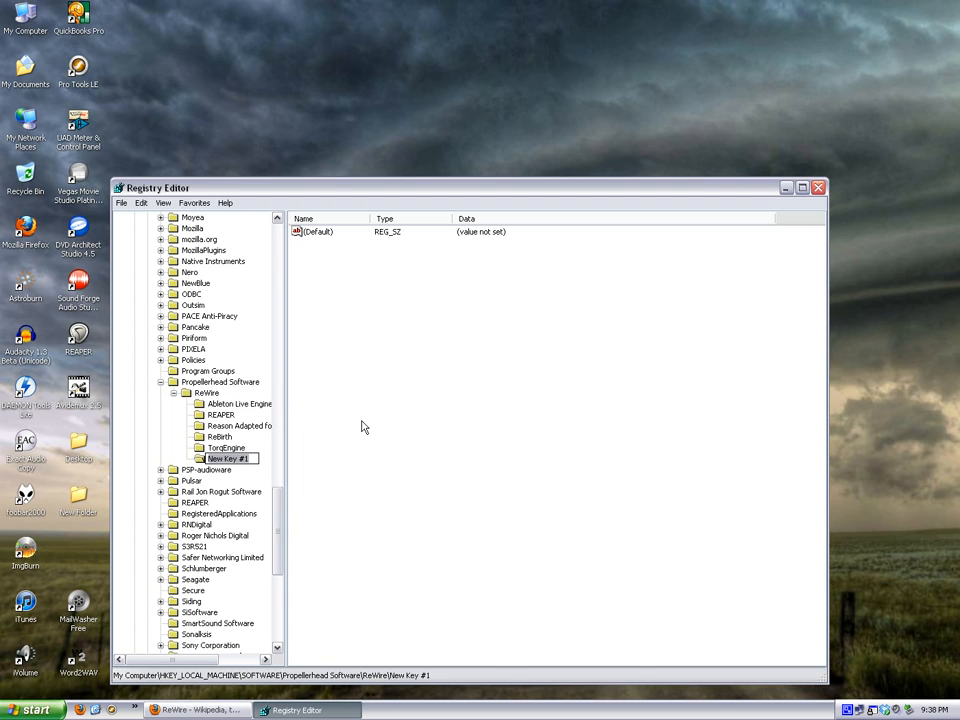
pyautogui.write('Ableton')
pyautogui.write('Demo')
pyautogui.press('Return')
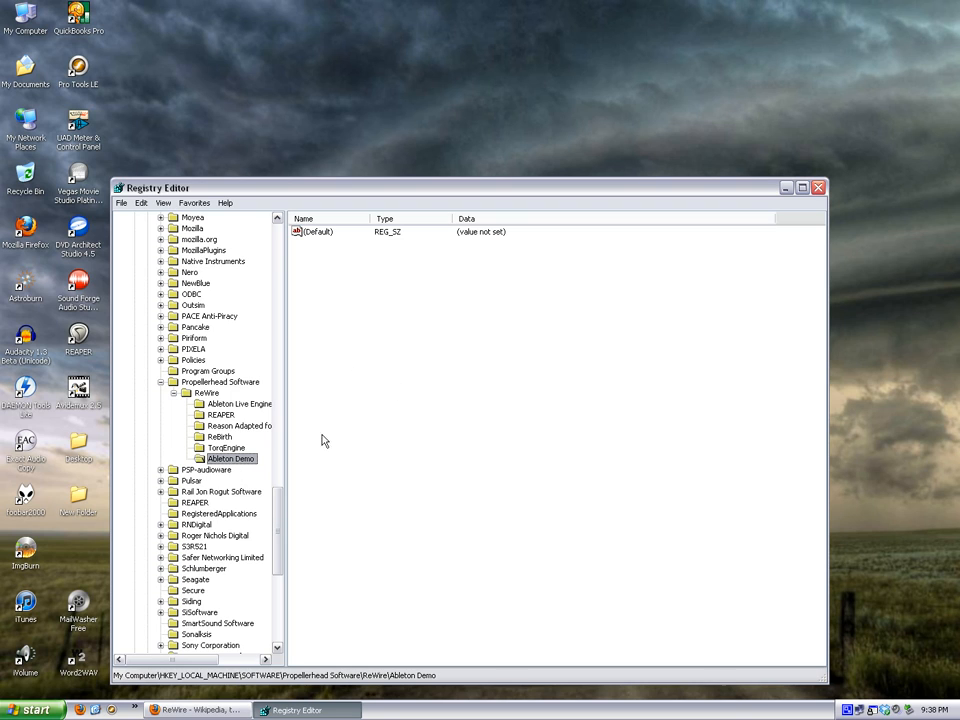
# Add a string value named Device Path to the Ableton Demo key.
pyautogui.rightClick(333, 293)
pyautogui.moveTo(355, 291)
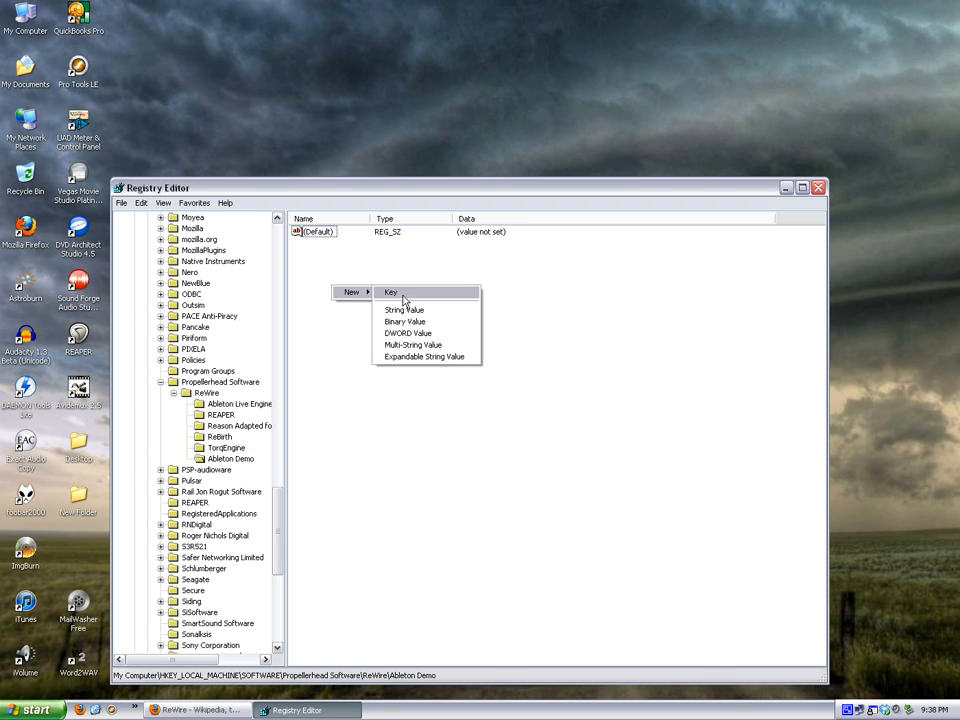
pyautogui.click(405, 310)
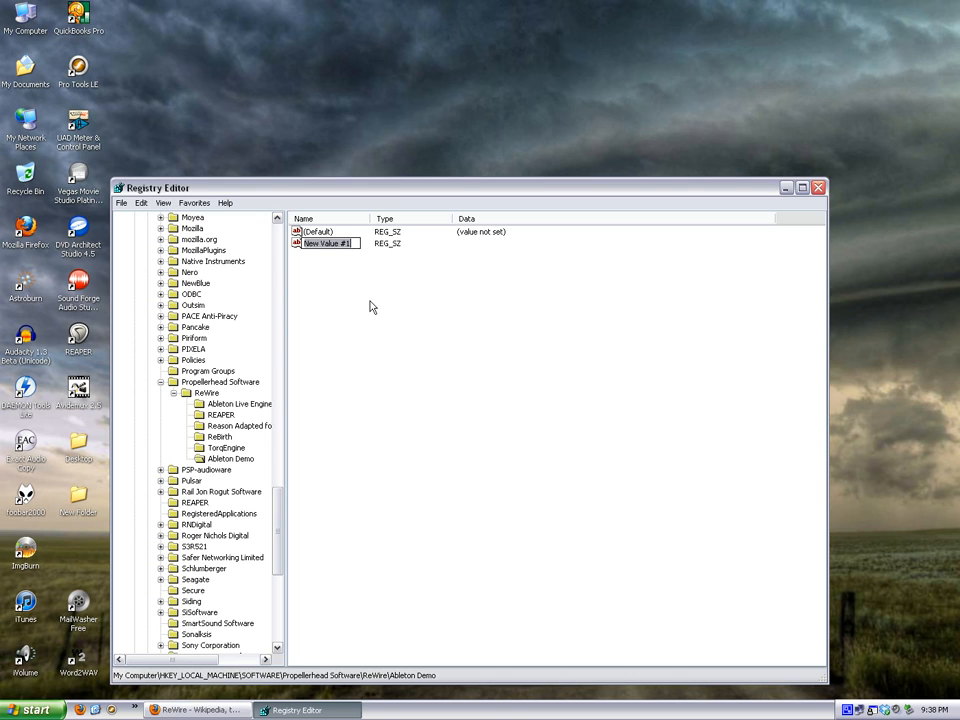
pyautogui.write('Device Path')
pyautogui.press('Return')
# Check the Ableton Live Engine key's Device Path and open the folder C:\Program Files\Ableton\Live 8.2.2\Program in Windows Explorer.
pyautogui.click(228, 405)
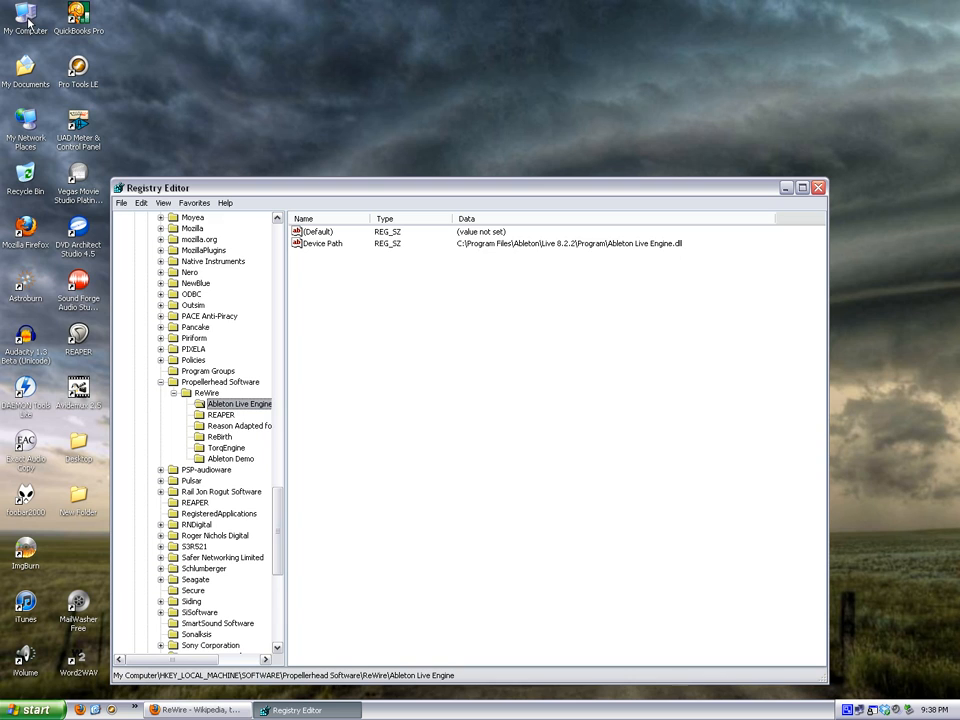
pyautogui.click(228, 458)
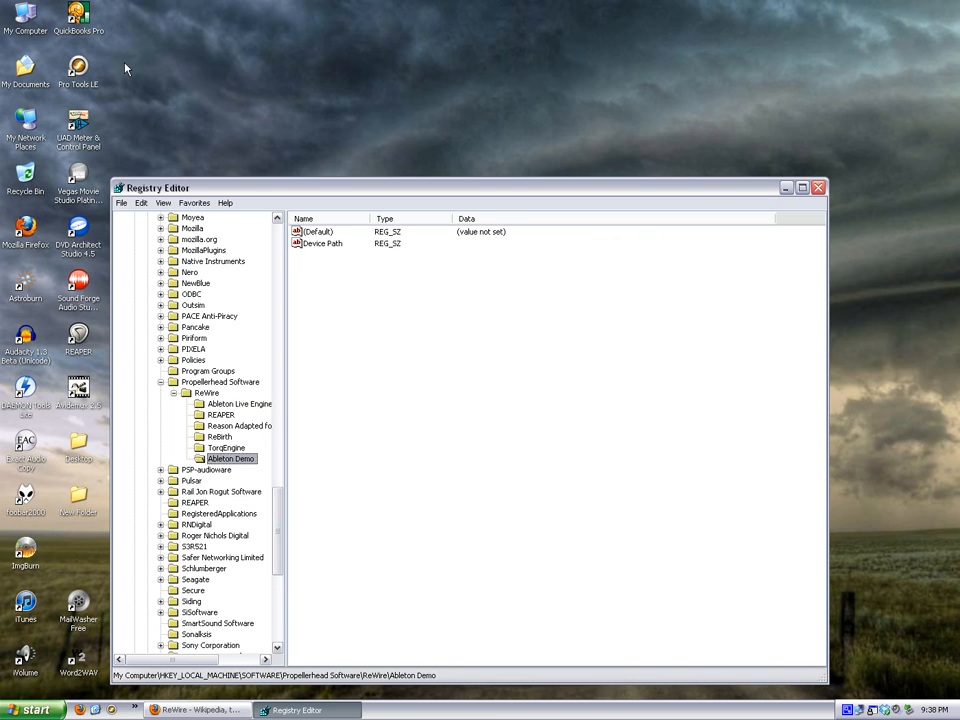
pyautogui.doubleClick(29, 14)
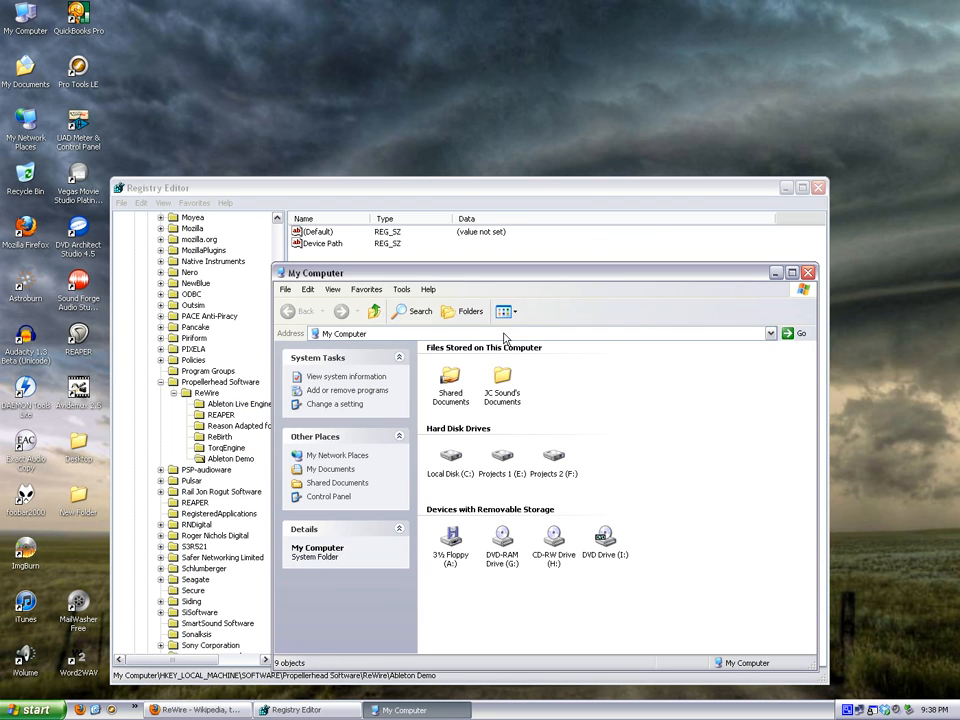
pyautogui.doubleClick(450, 457)
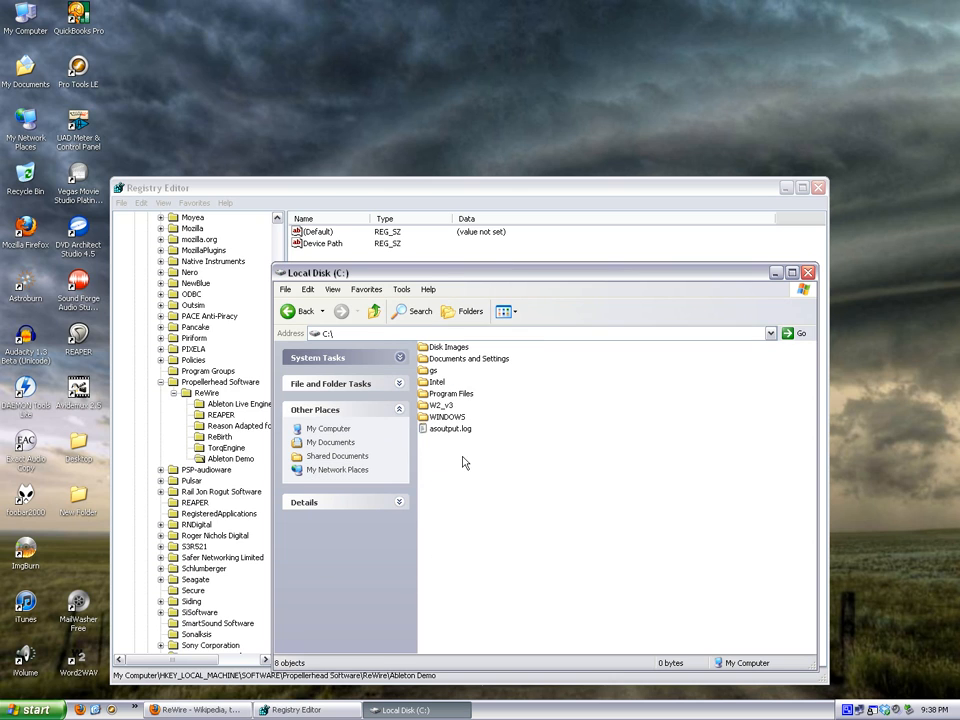
pyautogui.click(455, 396)
pyautogui.doubleClick(455, 396)
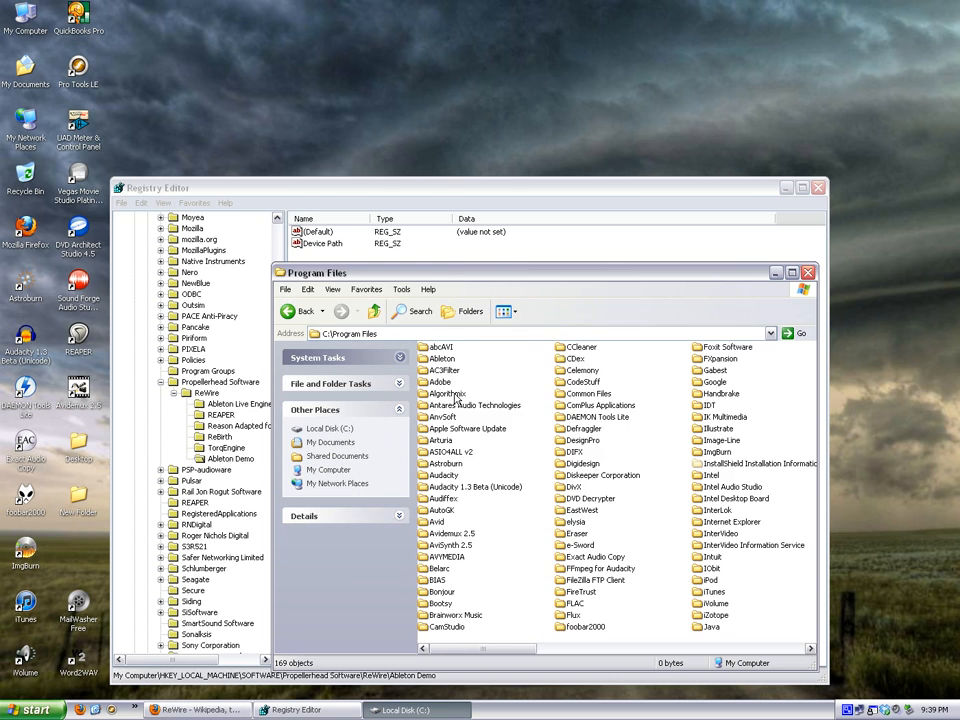
pyautogui.click(448, 359)
pyautogui.doubleClick(448, 359)
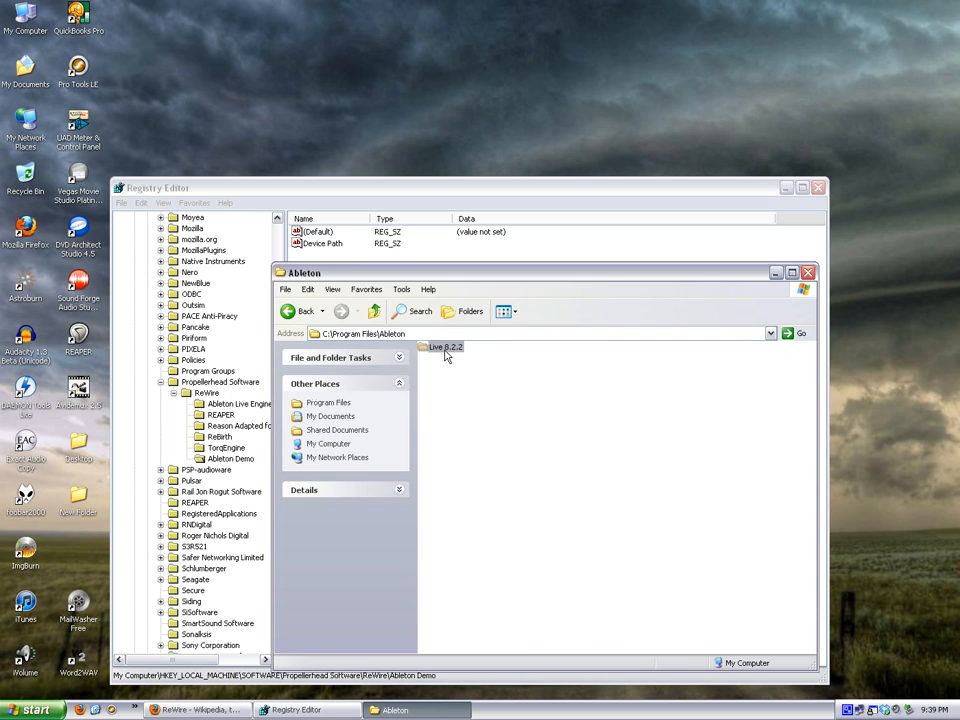
pyautogui.doubleClick(446, 350)
pyautogui.doubleClick(443, 384)
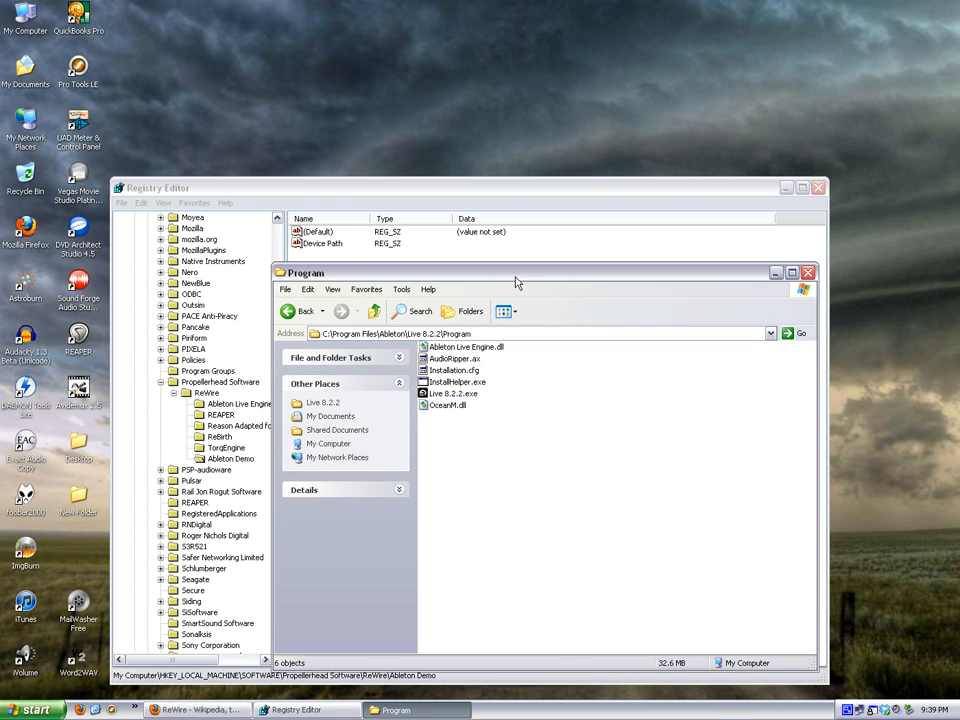
# Copy the folder path and set the Ableton Demo key's Device Path to C:\Program Files\Ableton\Live 8.2.2\Program\Ableton Live Engine.dll.
pyautogui.moveTo(574, 278); pyautogui.dragTo(651, 332)
pyautogui.click(551, 388)
pyautogui.hotkey('ctrl', 'c')
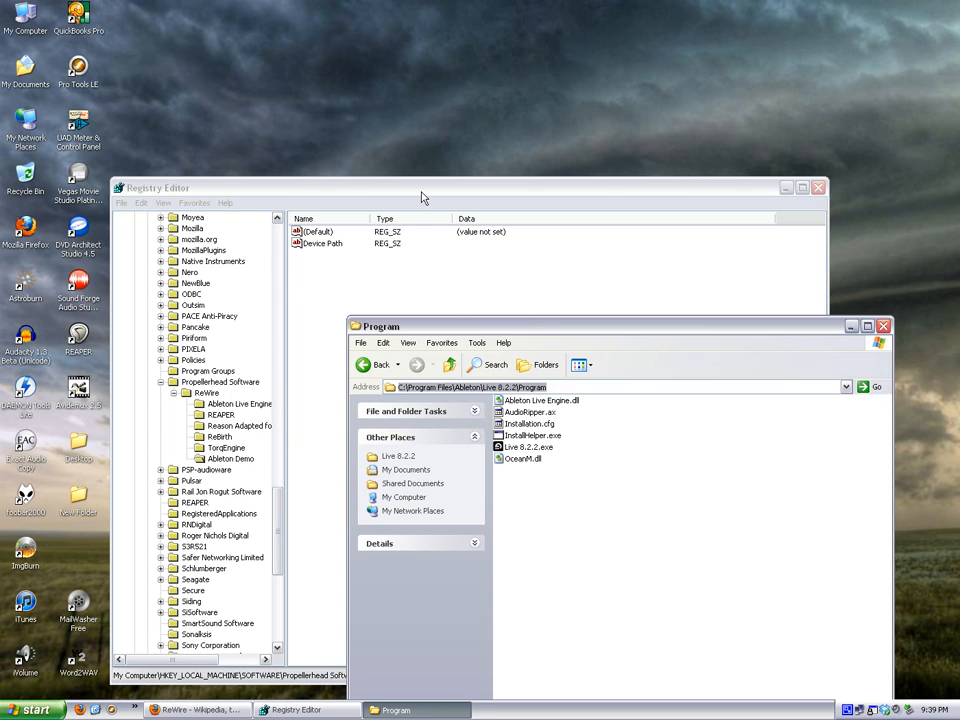
pyautogui.click(385, 247)
pyautogui.doubleClick(385, 247)
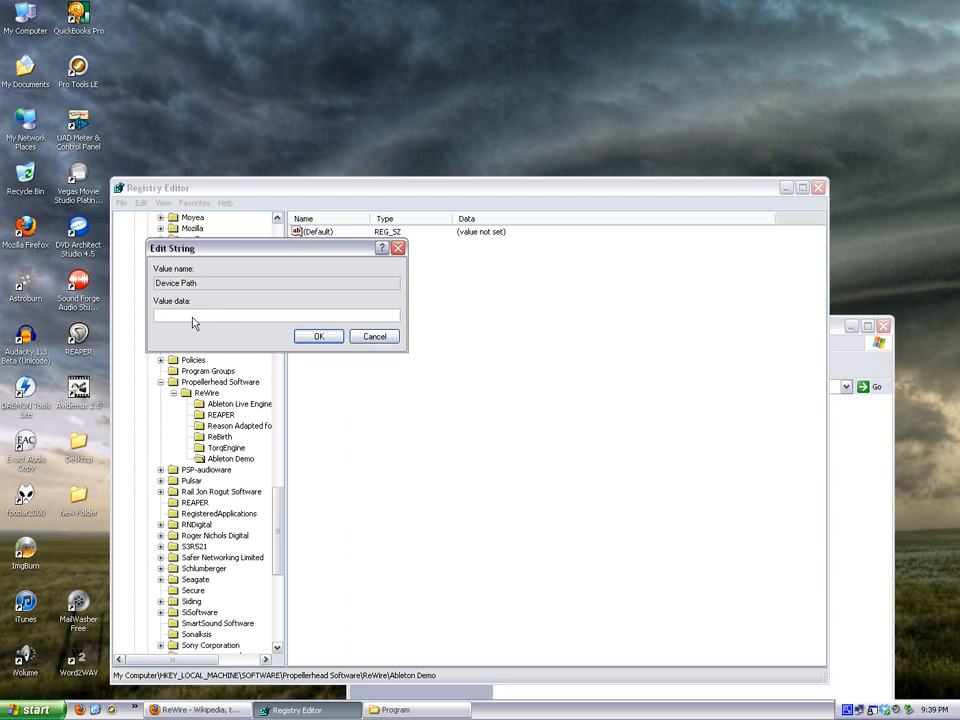
pyautogui.hotkey('ctrl', 'v')
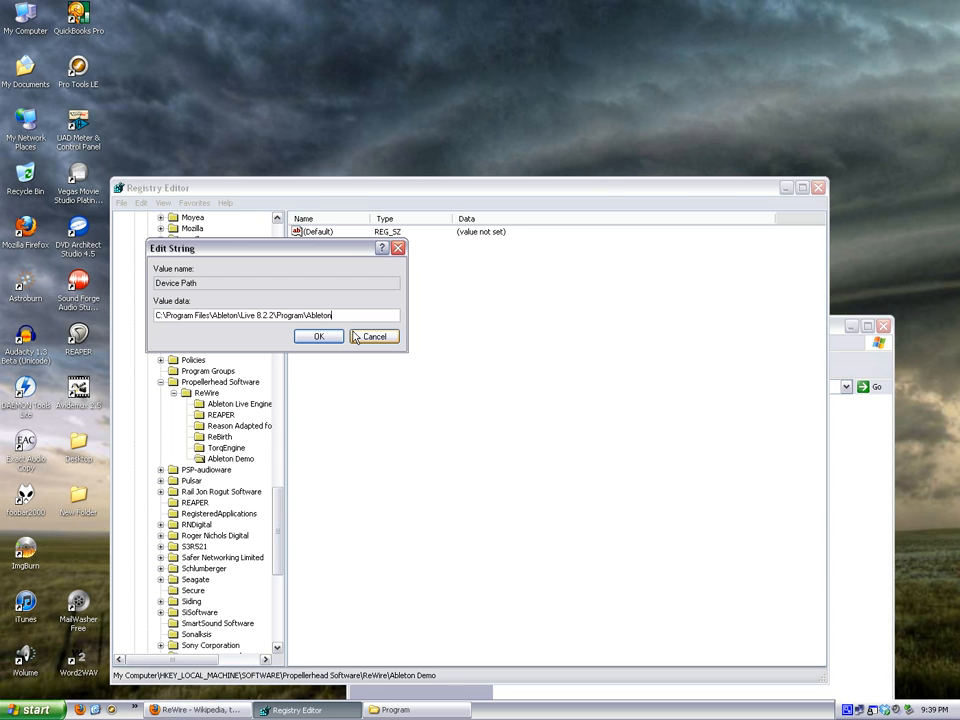
pyautogui.click(870, 570)
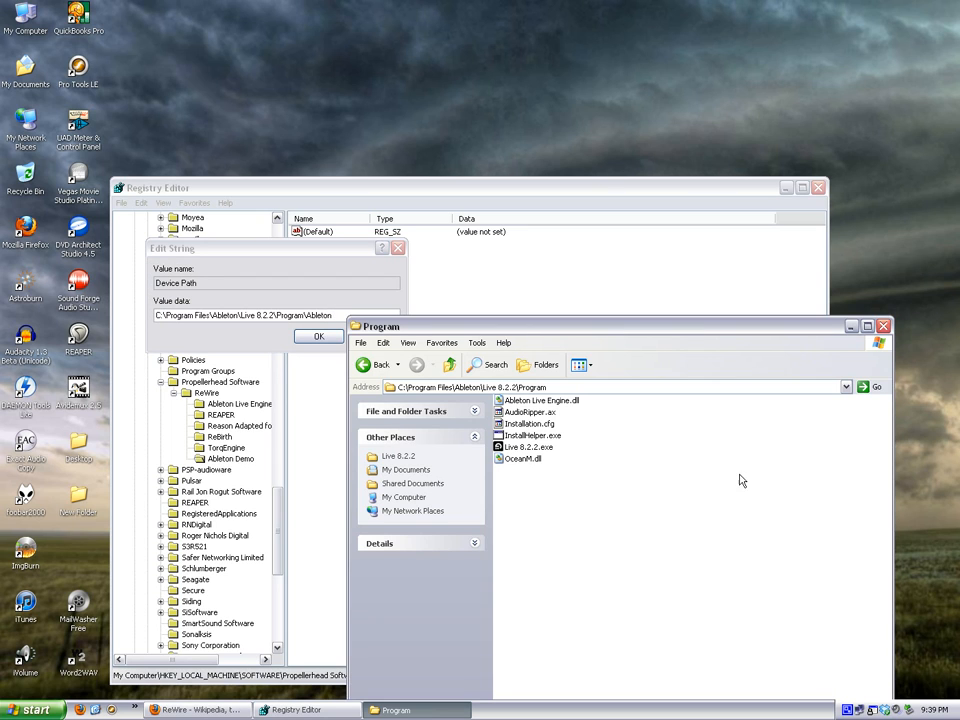
pyautogui.click(615, 191)
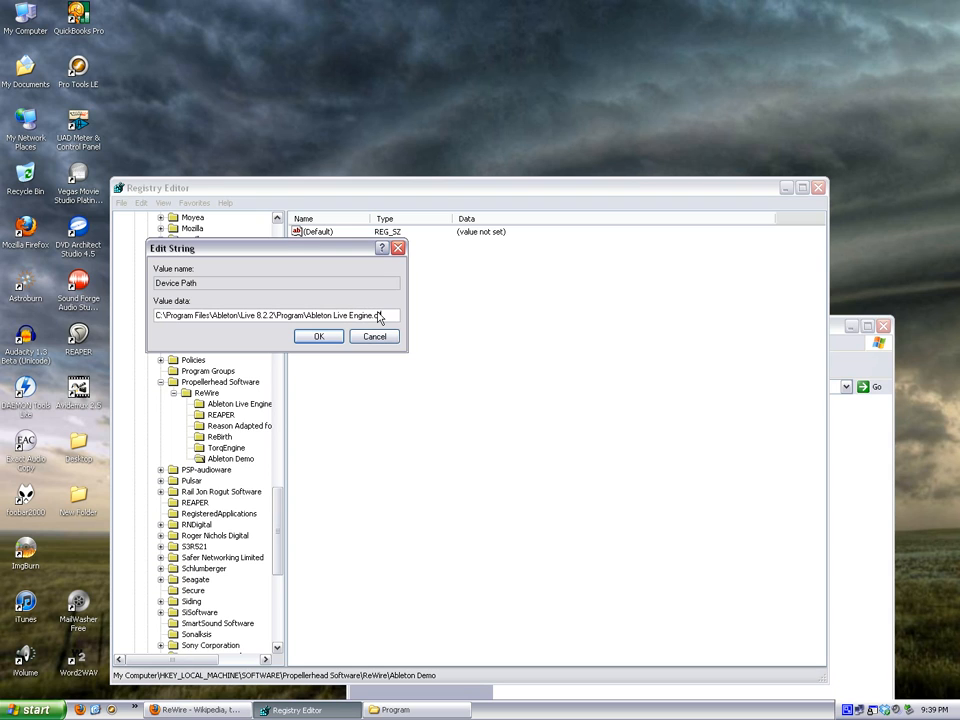
pyautogui.press('Return')
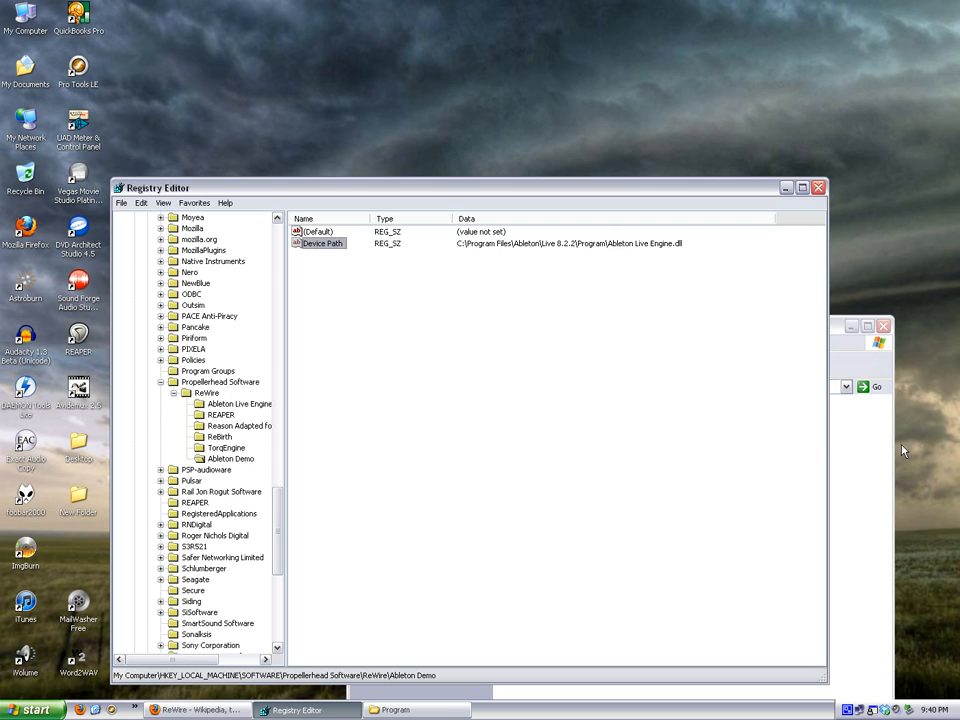
pyautogui.rightClick(847, 709)
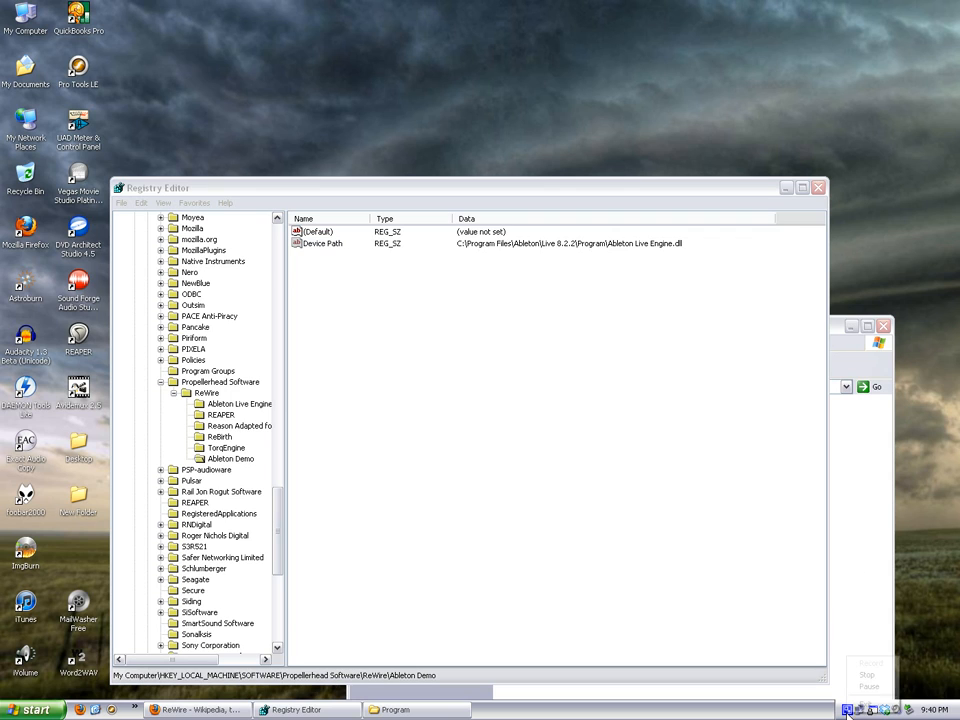